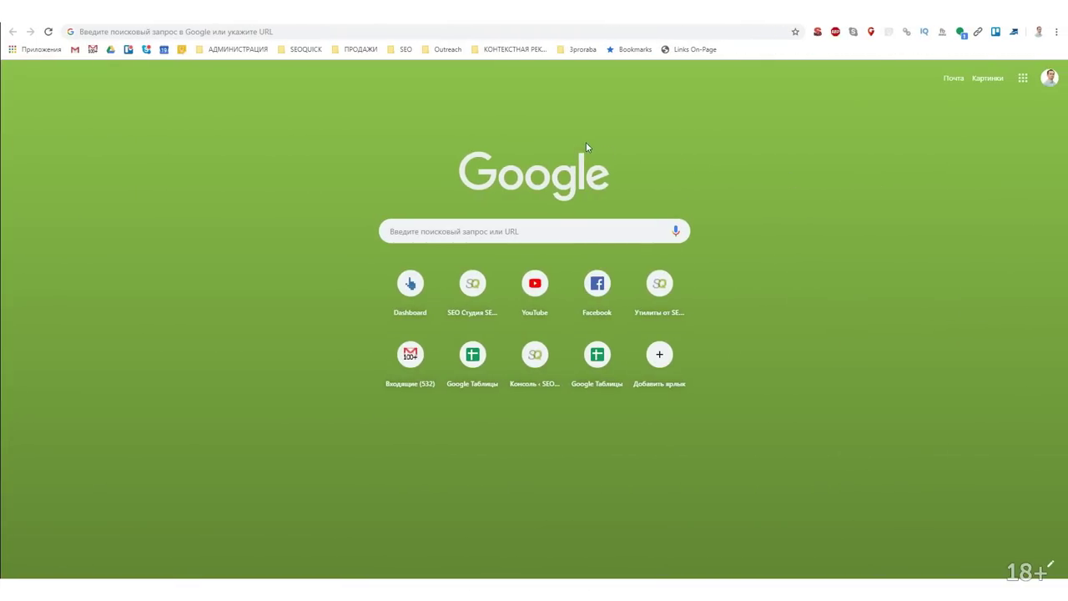
Search Google for "Search console" and open the Google Search Console overview from the results
{"action": "left_click", "coordinate": [503, 234]}
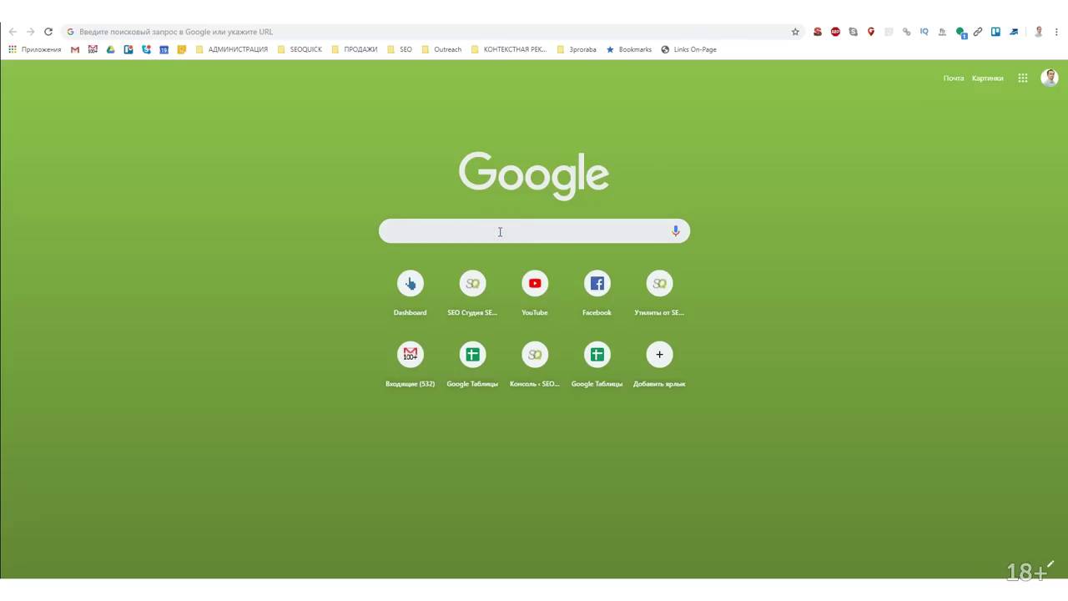
{"action": "type", "text": "Se"}
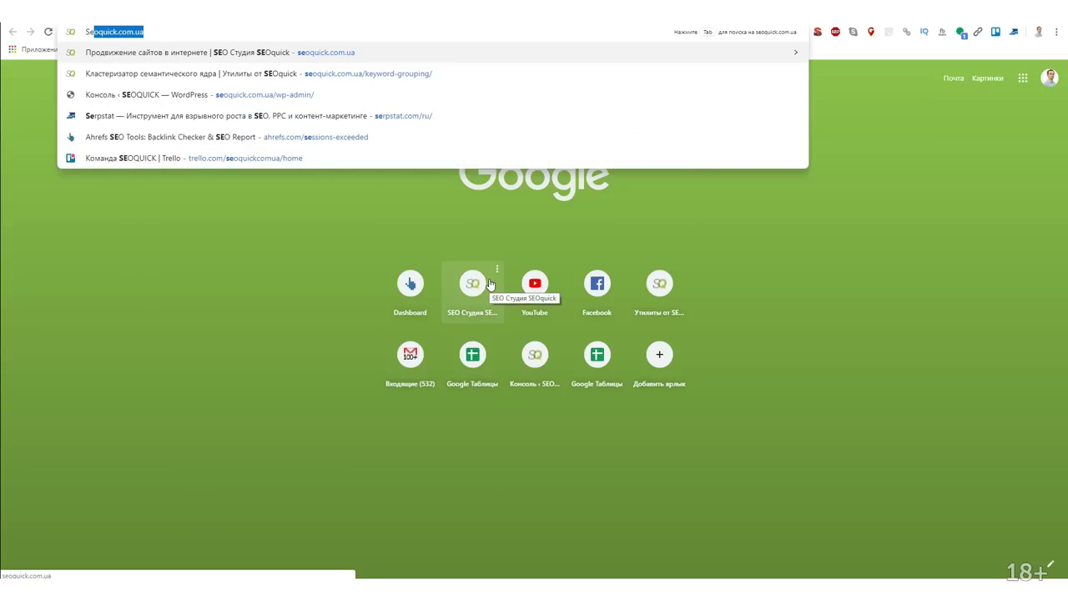
{"action": "type", "text": "arc"}
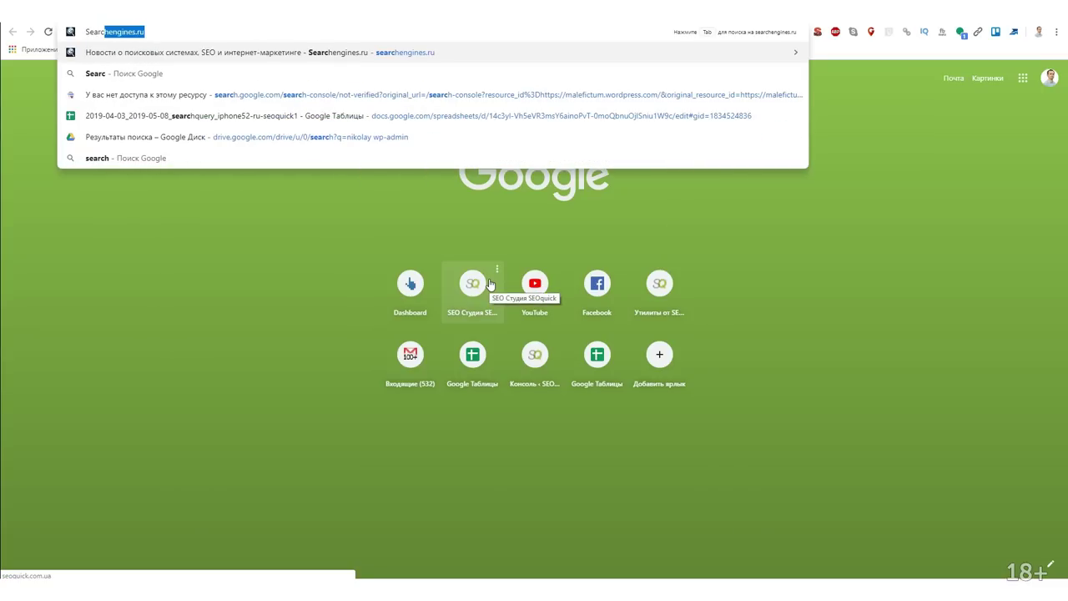
{"action": "type", "text": "h console"}
{"action": "key", "text": "Return"}
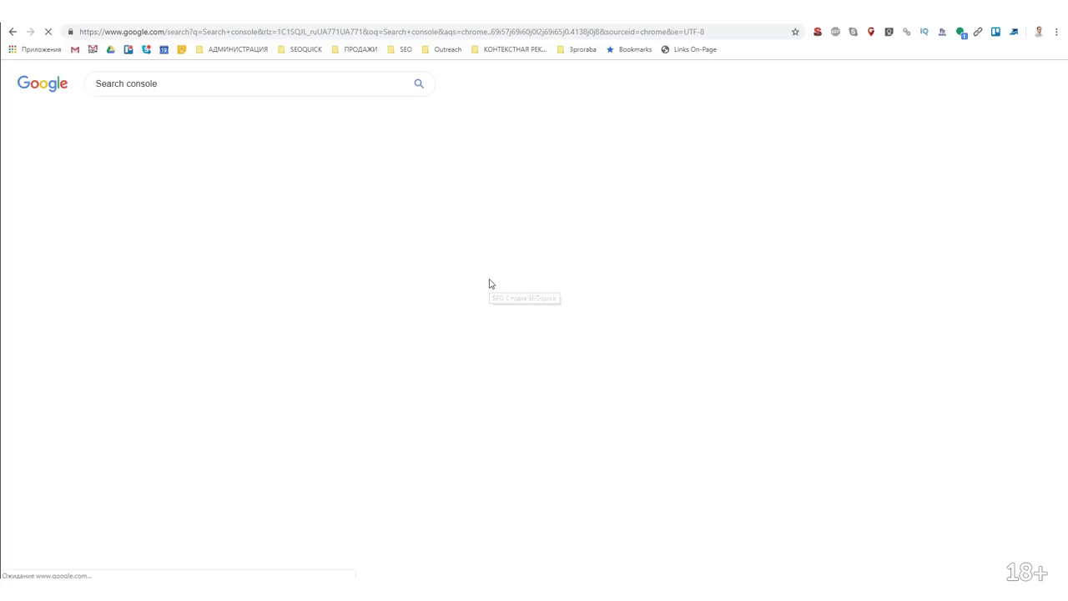
{"action": "left_click", "coordinate": [154, 370]}
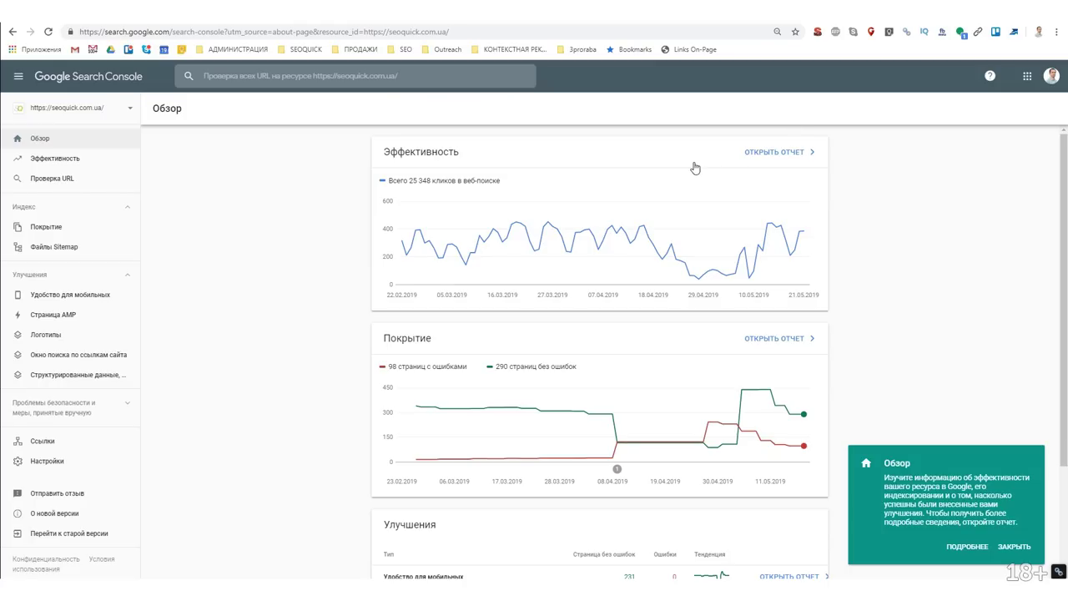
{"action": "scroll", "coordinate": [606, 394], "scroll_direction": "down", "scroll_amount": 2}
{"action": "scroll", "coordinate": [601, 396], "scroll_direction": "up", "scroll_amount": 2}
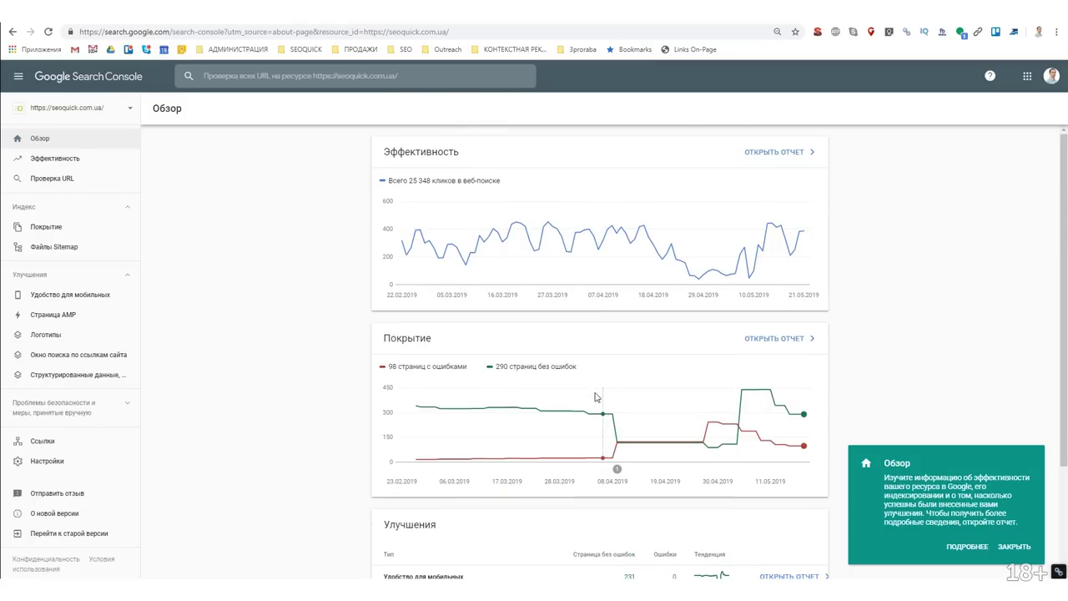
{"action": "left_click", "coordinate": [127, 108]}
{"action": "left_click", "coordinate": [99, 171]}
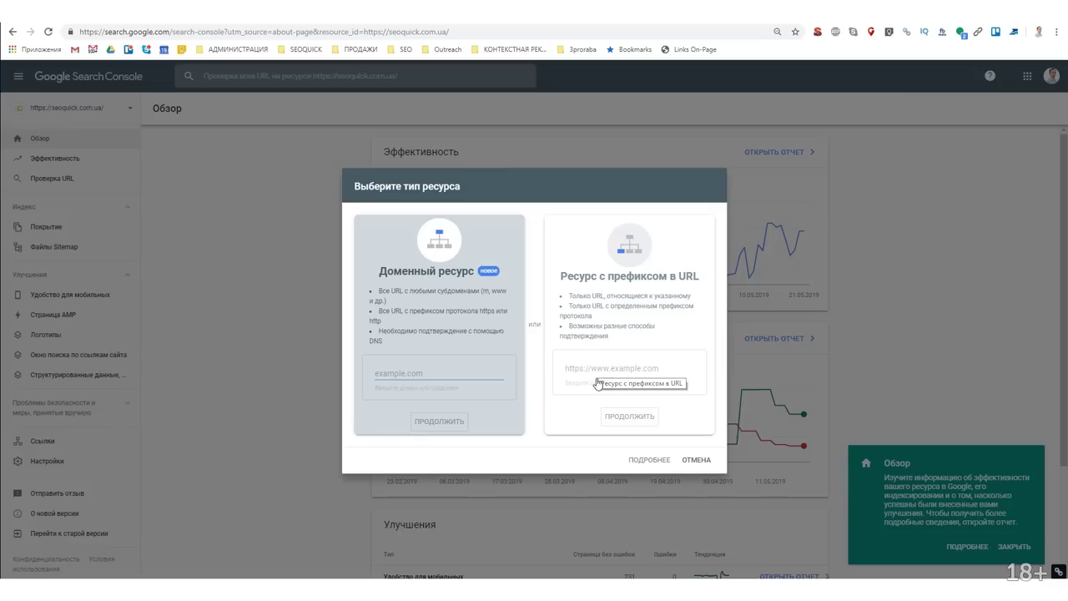
{"action": "left_click", "coordinate": [621, 370]}
{"action": "type", "text": "https://search.google.com/"}
{"action": "key", "text": "ctrl+z"}
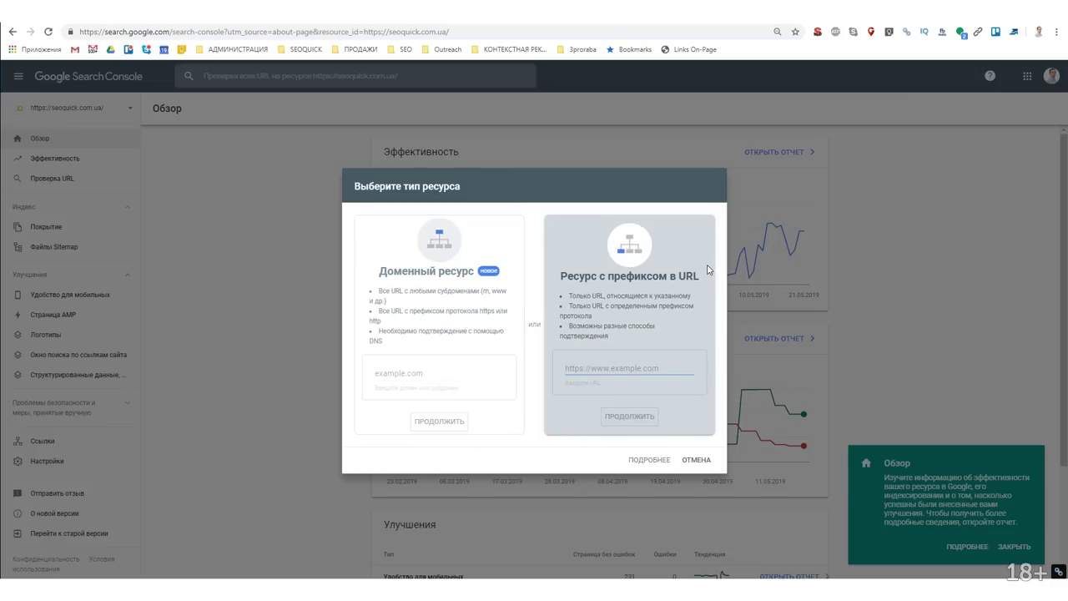
{"action": "left_click_drag", "start_coordinate": [708, 276], "coordinate": [568, 278]}
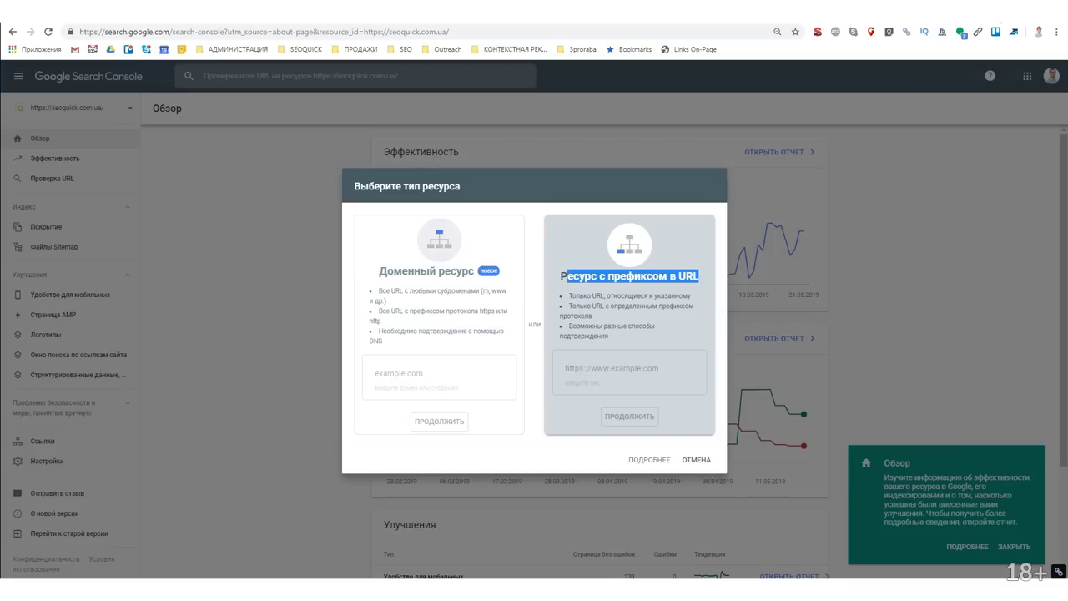
{"action": "key", "text": "alt+Tab"}
{"action": "left_click", "coordinate": [580, 377]}
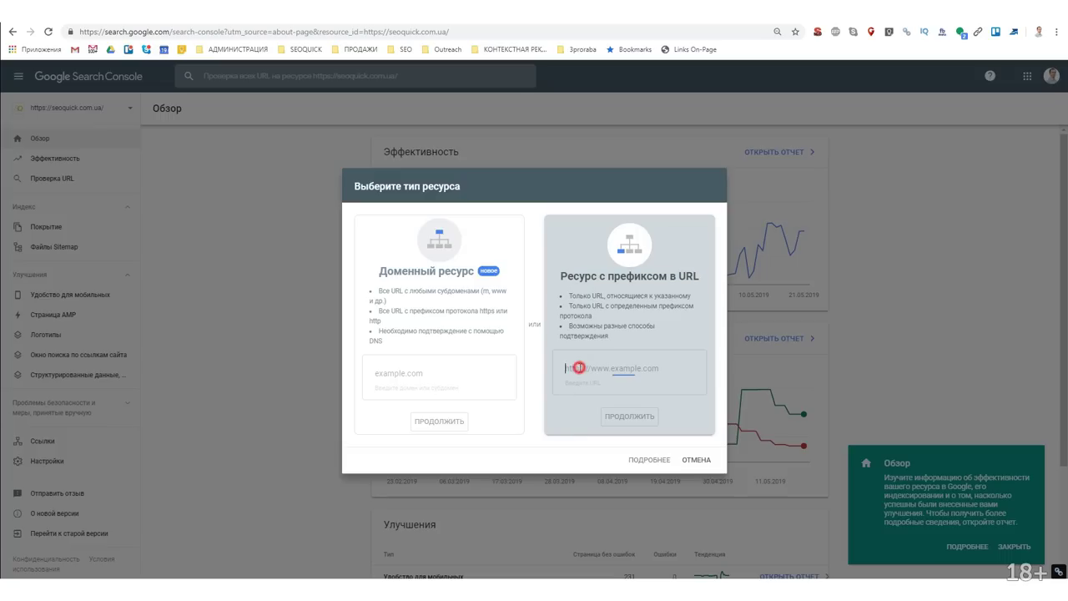
{"action": "type", "text": "https://malefictum.wordpress.com/"}
{"action": "left_click", "coordinate": [626, 415]}
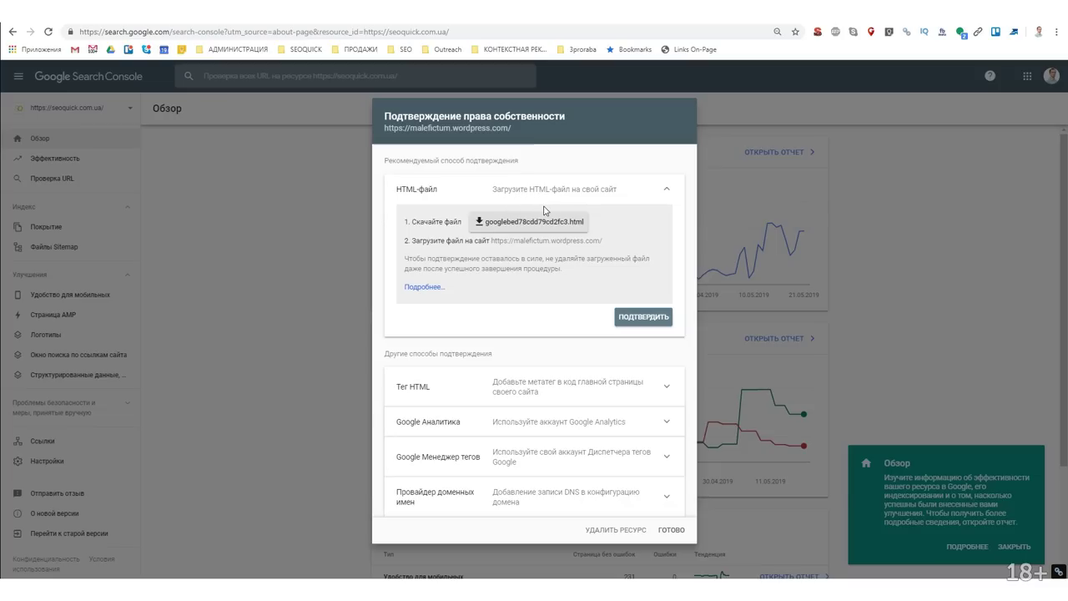
Examine the other ownership verification methods: HTML tag, Google Analytics, Google Tag Manager and domain name provider
{"action": "left_click", "coordinate": [528, 386]}
{"action": "scroll", "coordinate": [586, 496], "scroll_direction": "down", "scroll_amount": 2}
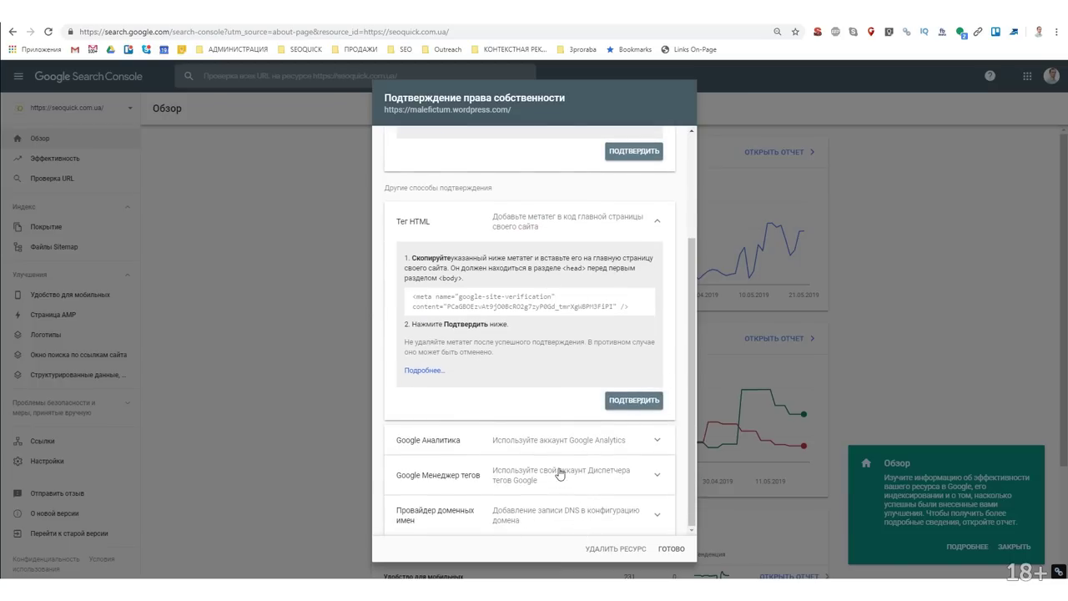
{"action": "left_click", "coordinate": [557, 442]}
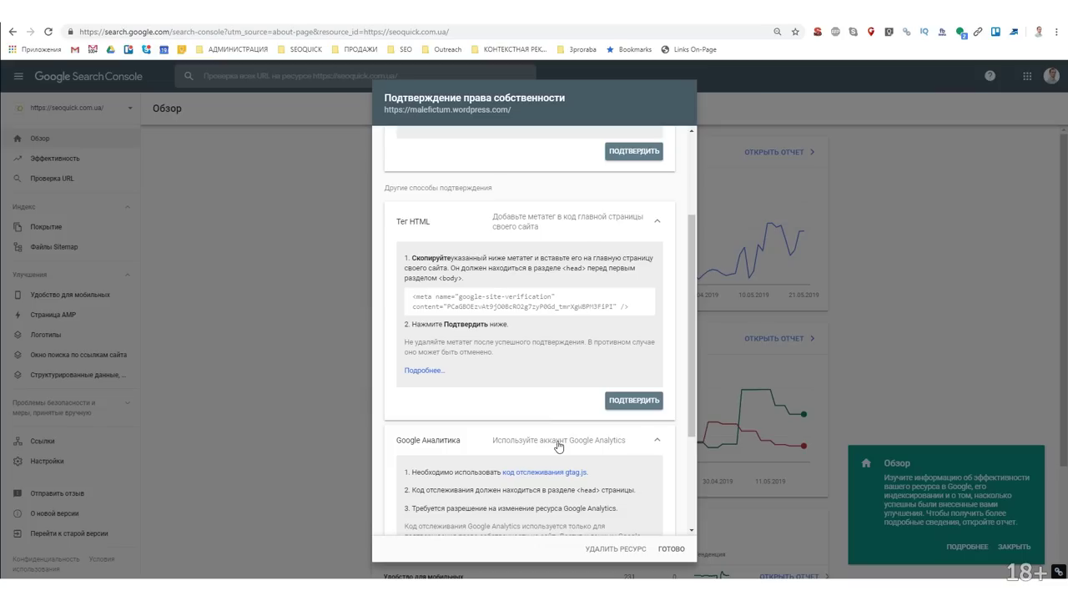
{"action": "scroll", "coordinate": [547, 443], "scroll_direction": "down", "scroll_amount": 2}
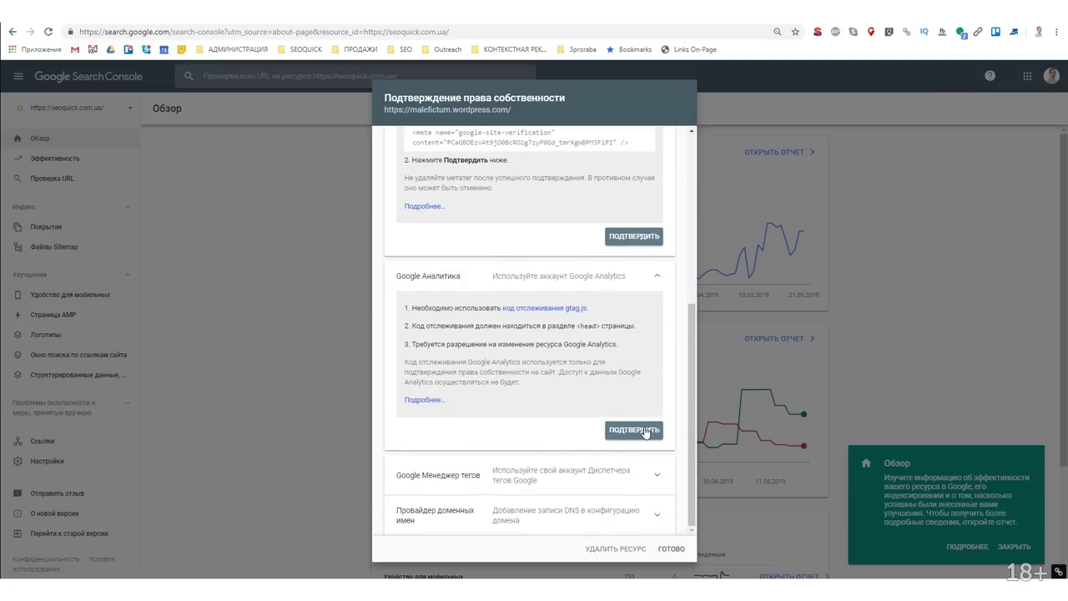
{"action": "left_click", "coordinate": [546, 479]}
{"action": "scroll", "coordinate": [542, 477], "scroll_direction": "down", "scroll_amount": 2}
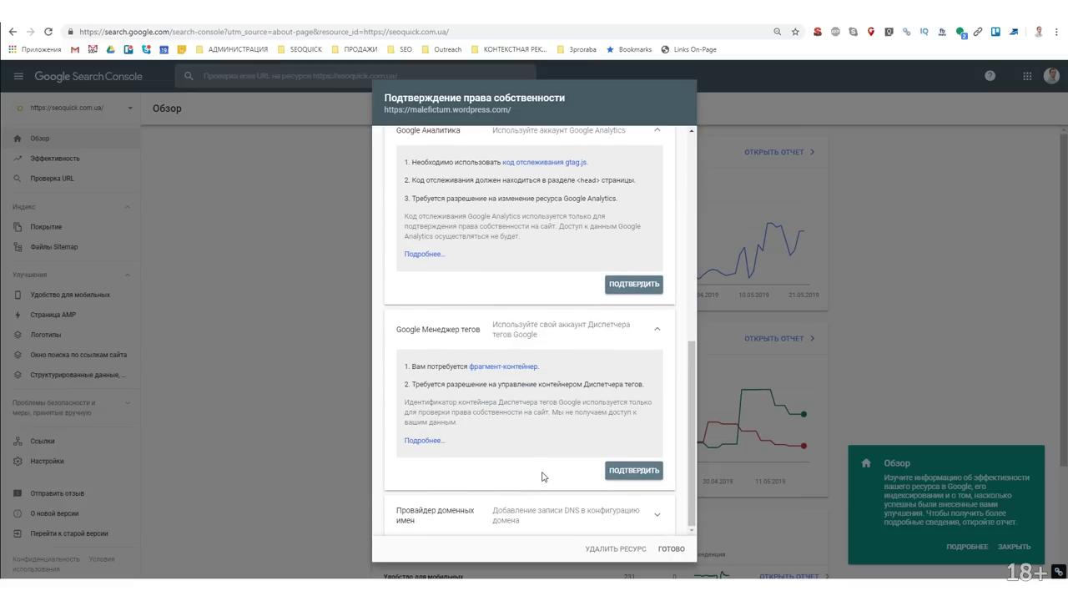
{"action": "left_click", "coordinate": [538, 514]}
{"action": "scroll", "coordinate": [523, 508], "scroll_direction": "down", "scroll_amount": 3}
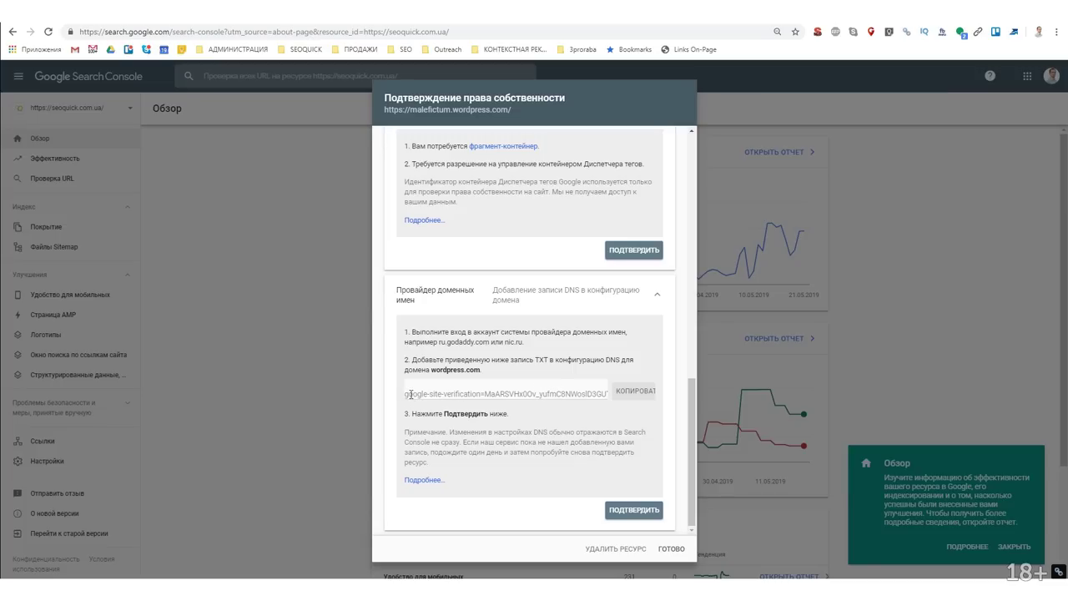
{"action": "left_click_drag", "start_coordinate": [411, 394], "coordinate": [630, 403]}
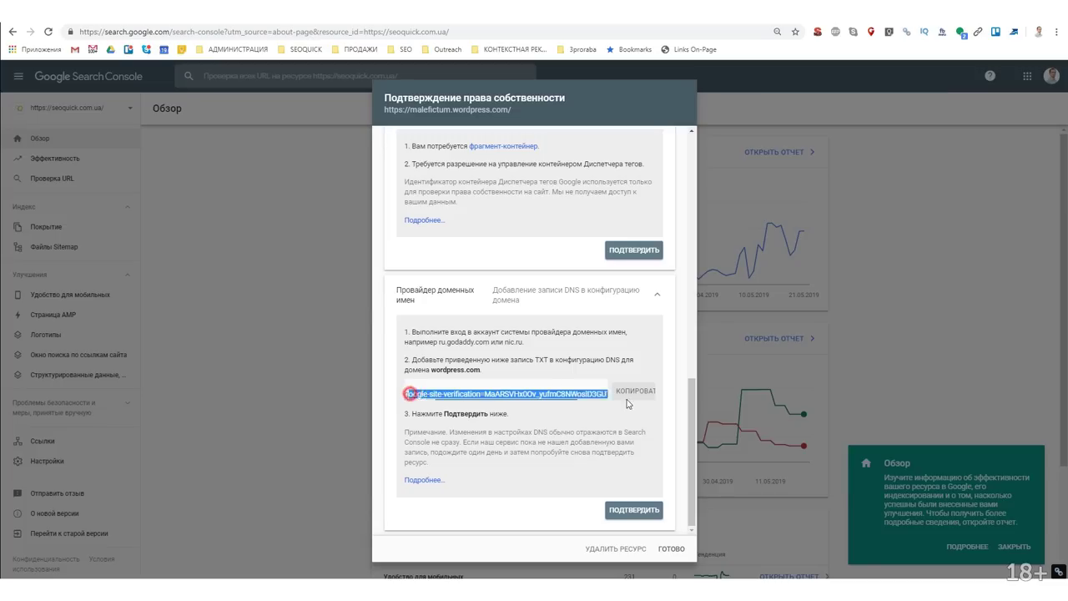
{"action": "left_click", "coordinate": [544, 395]}
{"action": "scroll", "coordinate": [558, 451], "scroll_direction": "up", "scroll_amount": 10}
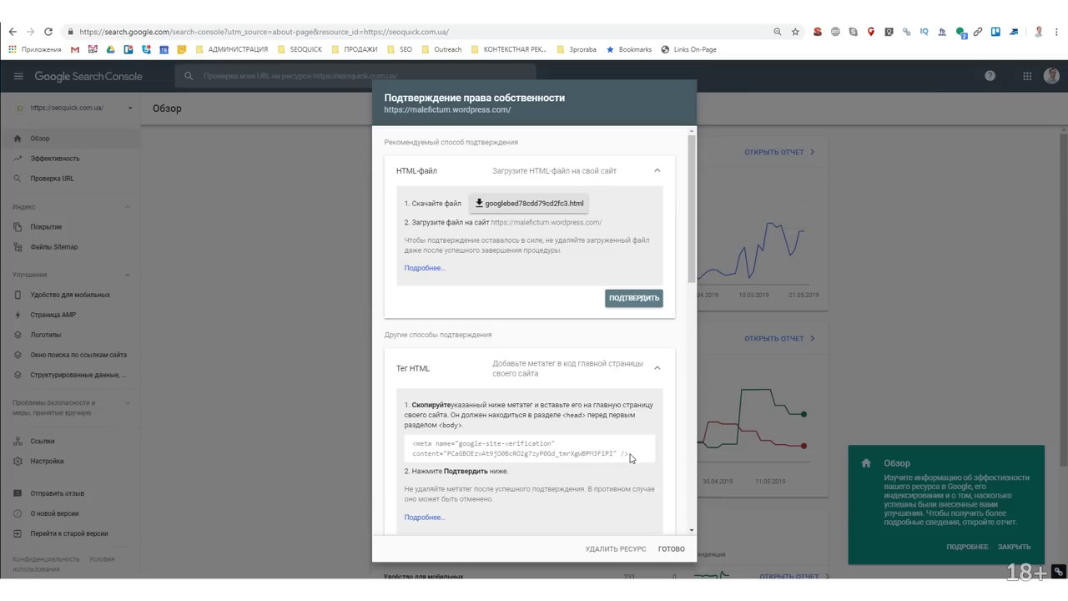
Copy the google-site-verification meta tag from the HTML tag method
{"action": "left_click_drag", "start_coordinate": [630, 457], "coordinate": [412, 447]}
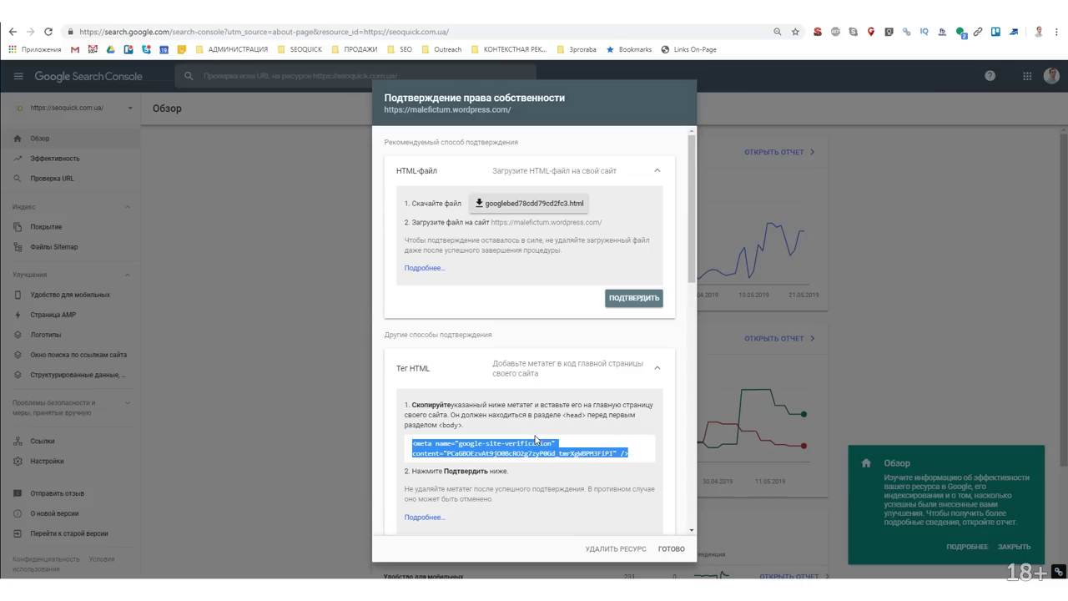
{"action": "left_click_drag", "start_coordinate": [632, 453], "coordinate": [411, 440]}
{"action": "key", "text": "ctrl+c"}
{"action": "scroll", "coordinate": [594, 315], "scroll_direction": "down", "scroll_amount": 2}
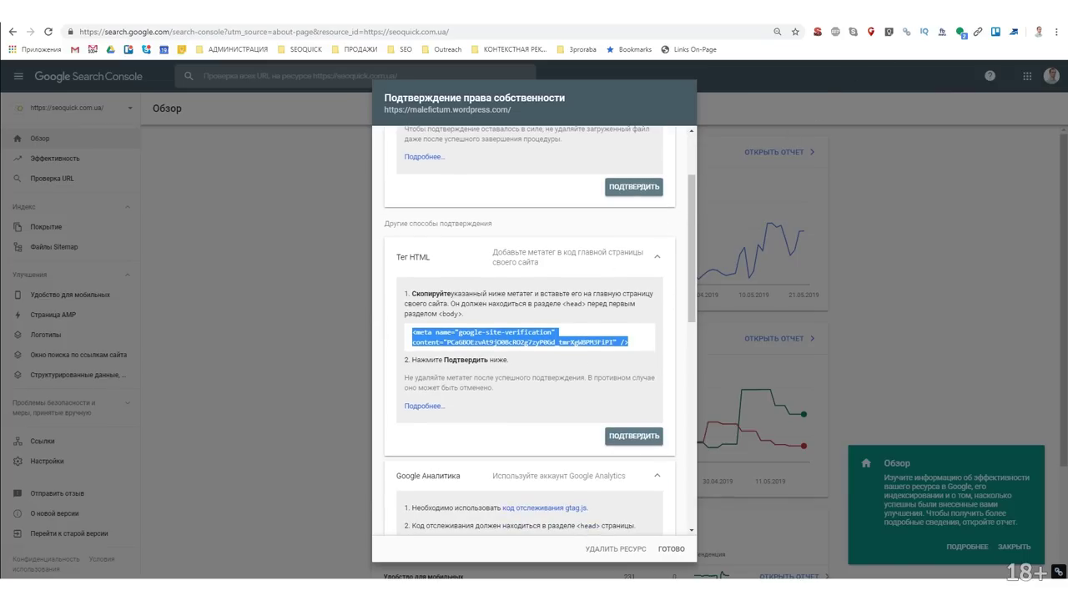
Switch to the WordPress.com marketing settings, paste the copied meta tag into the Google site verification field and save the settings
{"action": "key", "text": "alt+Tab"}
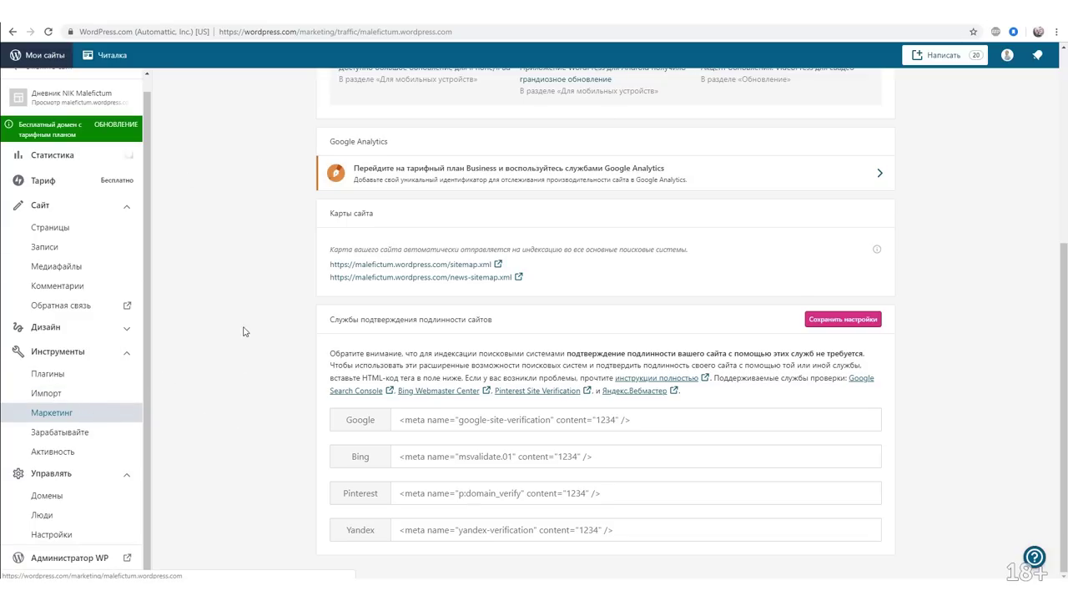
{"action": "scroll", "coordinate": [250, 325], "scroll_direction": "up", "scroll_amount": 4}
{"action": "scroll", "coordinate": [455, 218], "scroll_direction": "down", "scroll_amount": 4}
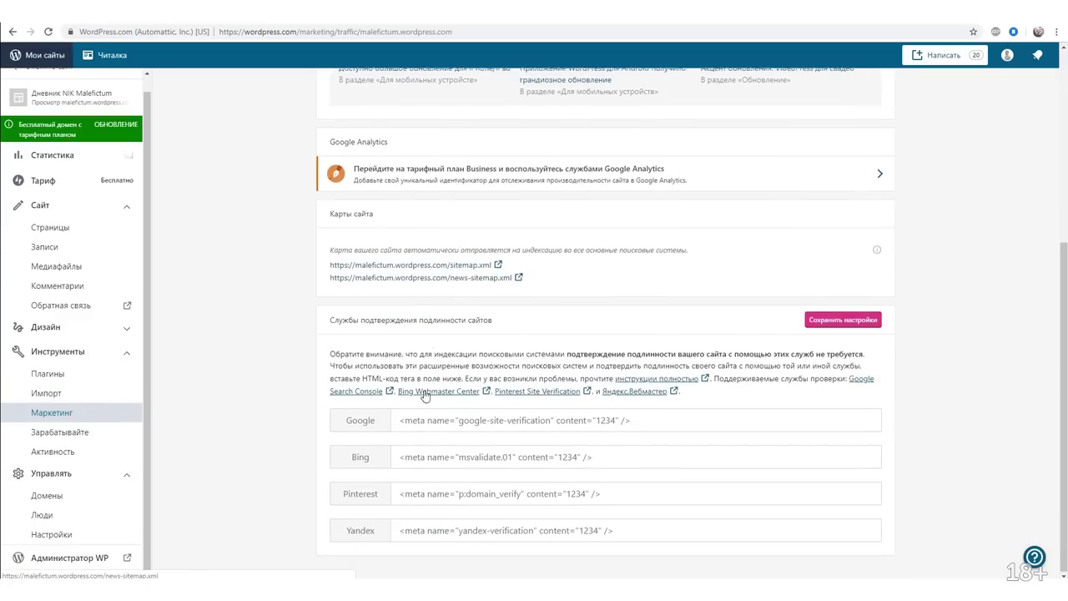
{"action": "left_click", "coordinate": [477, 419]}
{"action": "key", "text": "ctrl+v"}
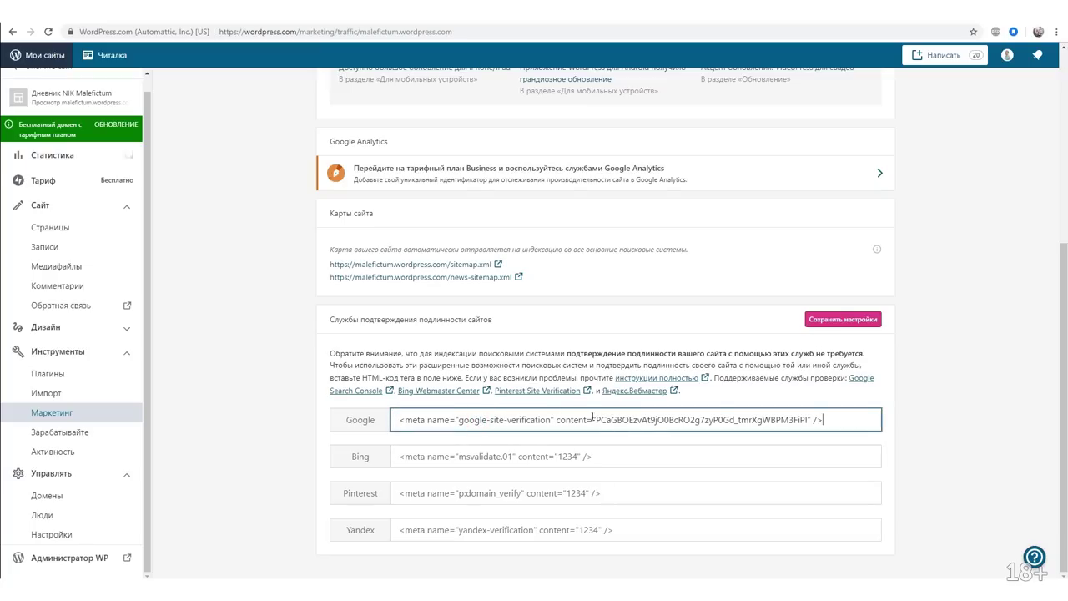
{"action": "left_click", "coordinate": [977, 386]}
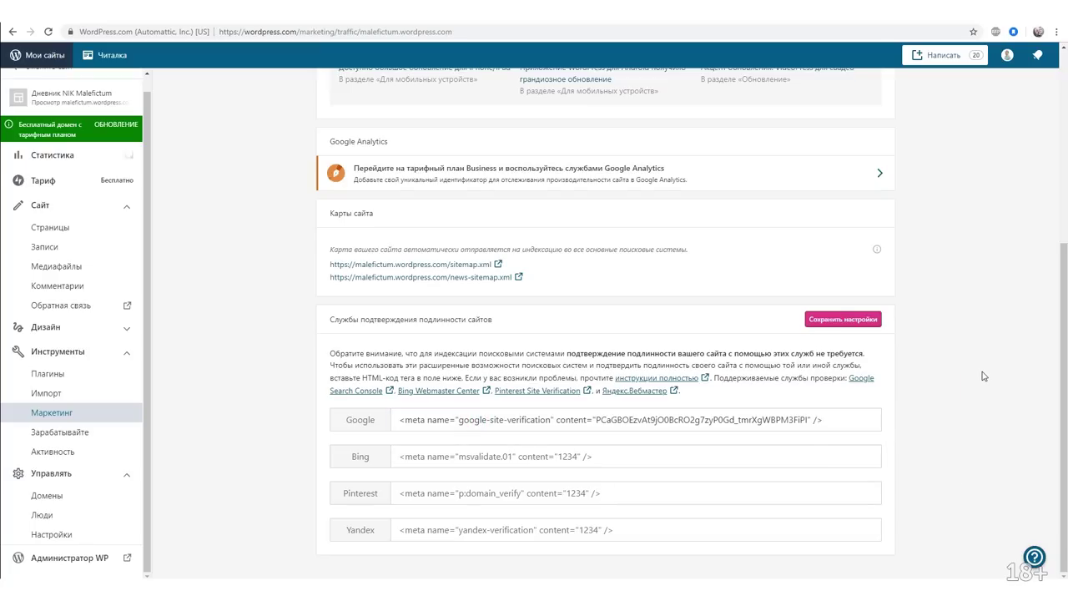
{"action": "scroll", "coordinate": [918, 442], "scroll_direction": "up", "scroll_amount": 1}
{"action": "left_click", "coordinate": [843, 355]}
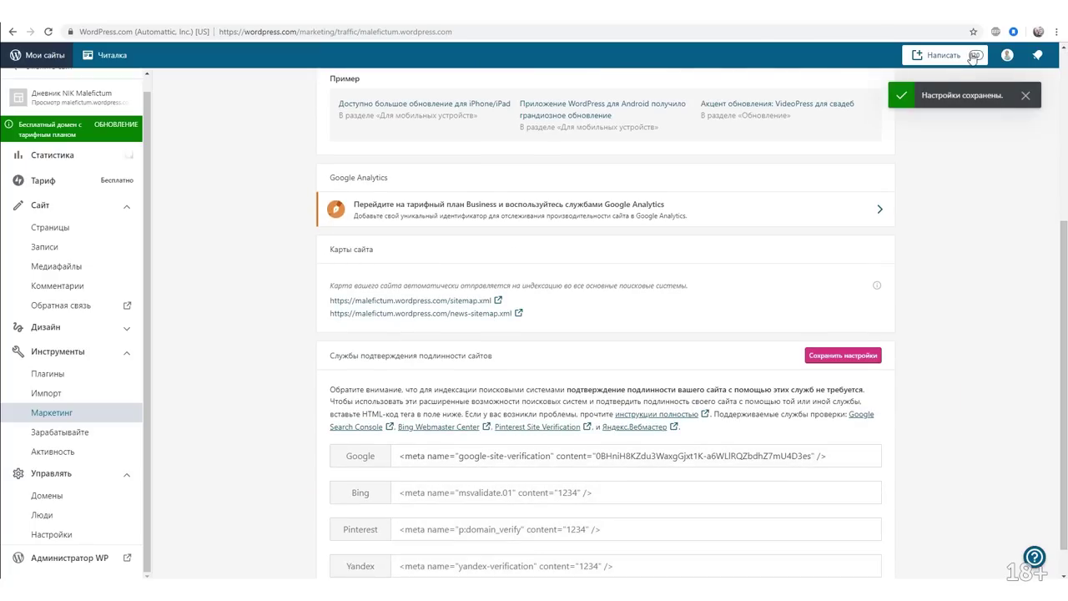
Return to Google Search Console, confirm ownership of the site with the HTML tag method and go to the resource
{"action": "key", "text": "alt+Tab"}
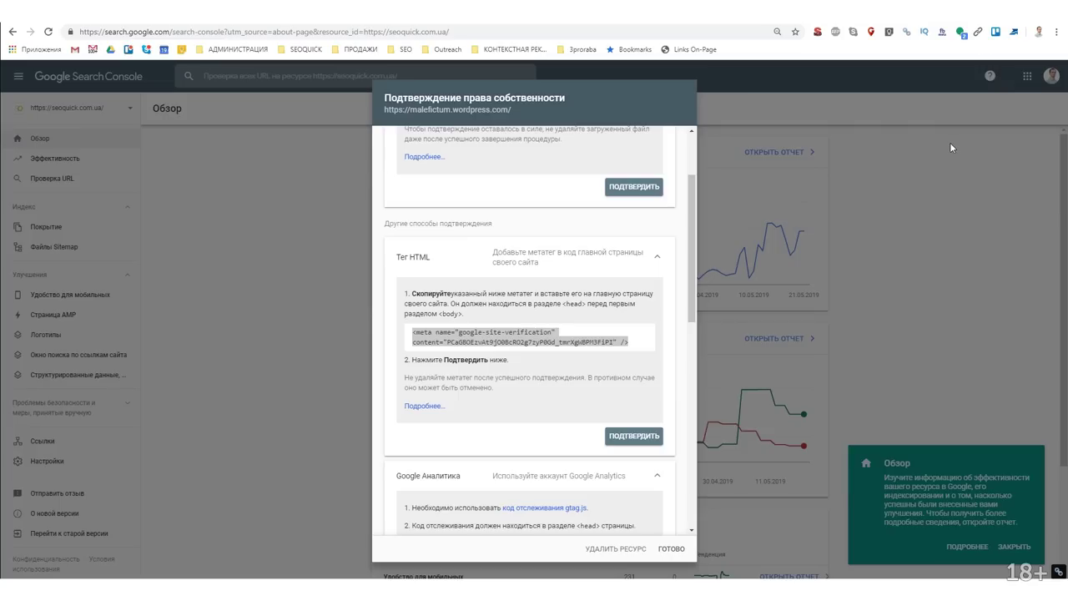
{"action": "scroll", "coordinate": [618, 384], "scroll_direction": "down", "scroll_amount": 3}
{"action": "scroll", "coordinate": [642, 433], "scroll_direction": "up", "scroll_amount": 3}
{"action": "left_click", "coordinate": [634, 438]}
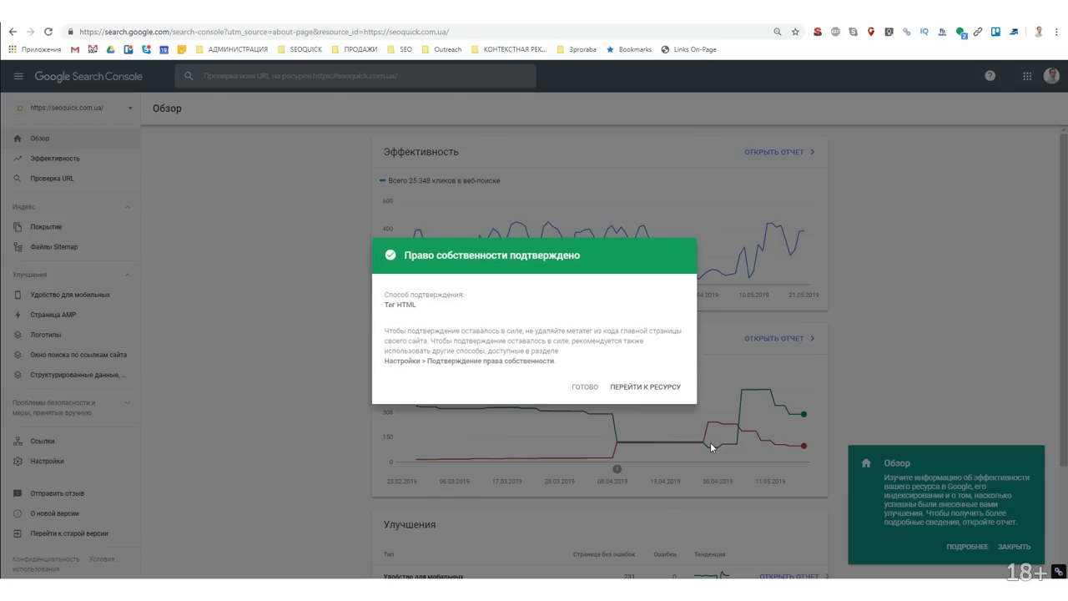
{"action": "left_click", "coordinate": [667, 386]}
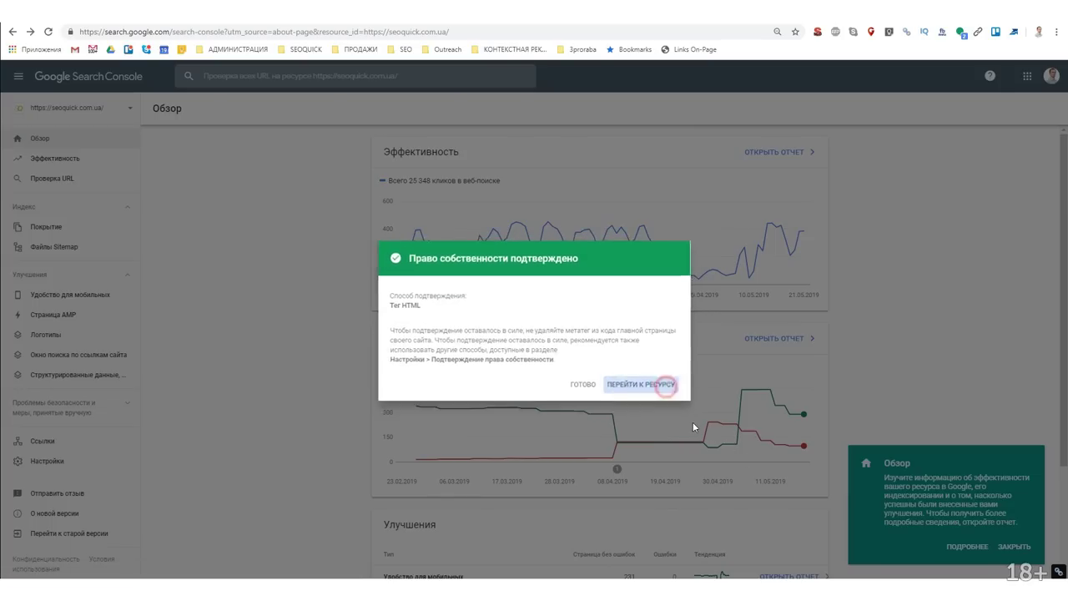
Switch to the other browser window and open the Yandex Webmaster site list
{"action": "key", "text": "ctrl+t"}
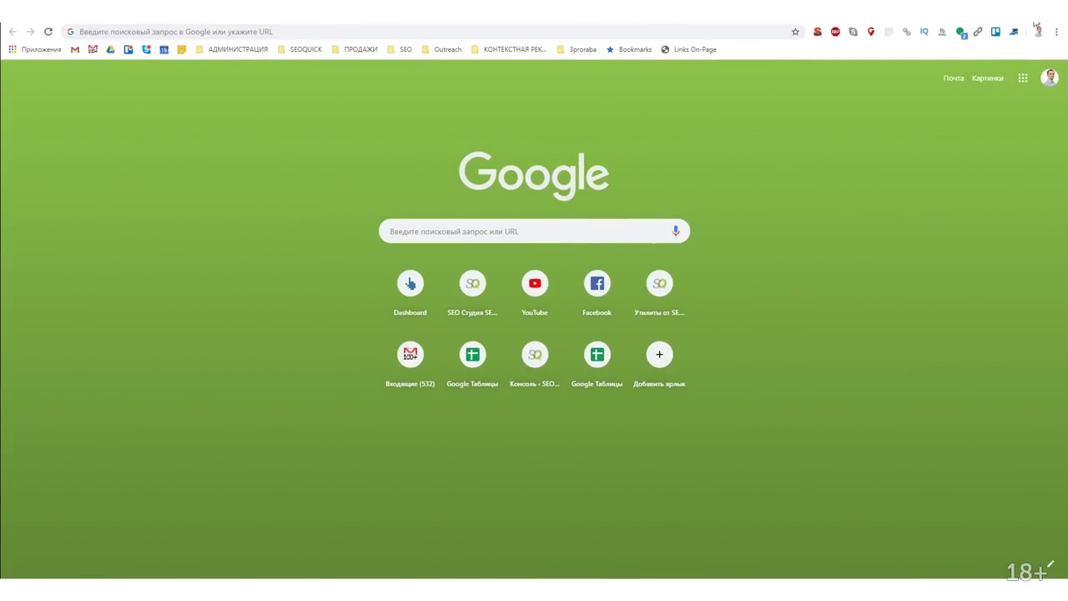
{"action": "key", "text": "alt+Tab"}
{"action": "key", "text": "ctrl+t"}
{"action": "left_click", "coordinate": [274, 54]}
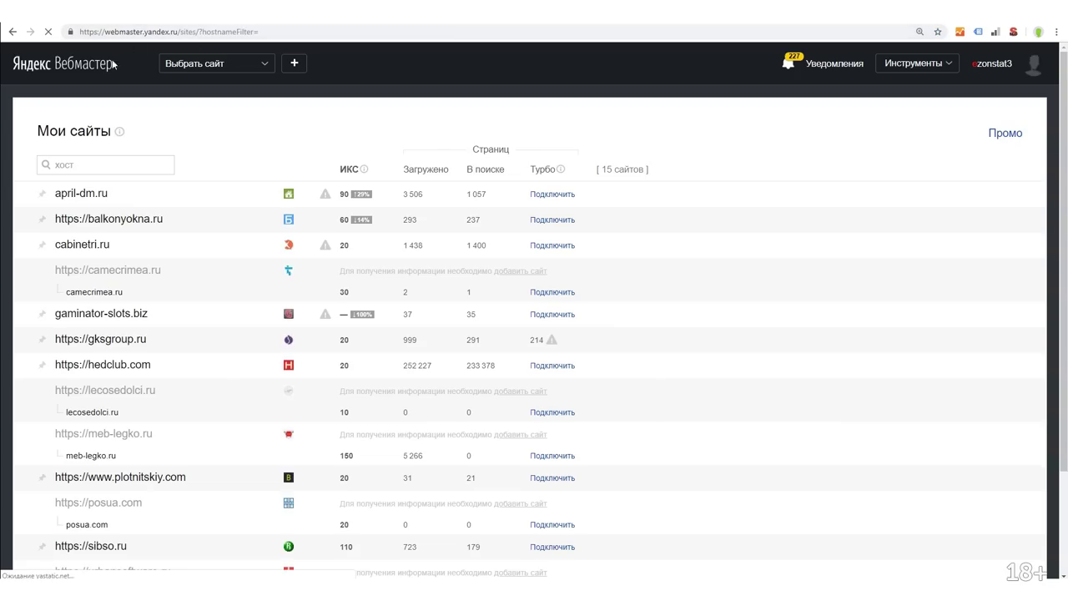
{"action": "left_click", "coordinate": [294, 65]}
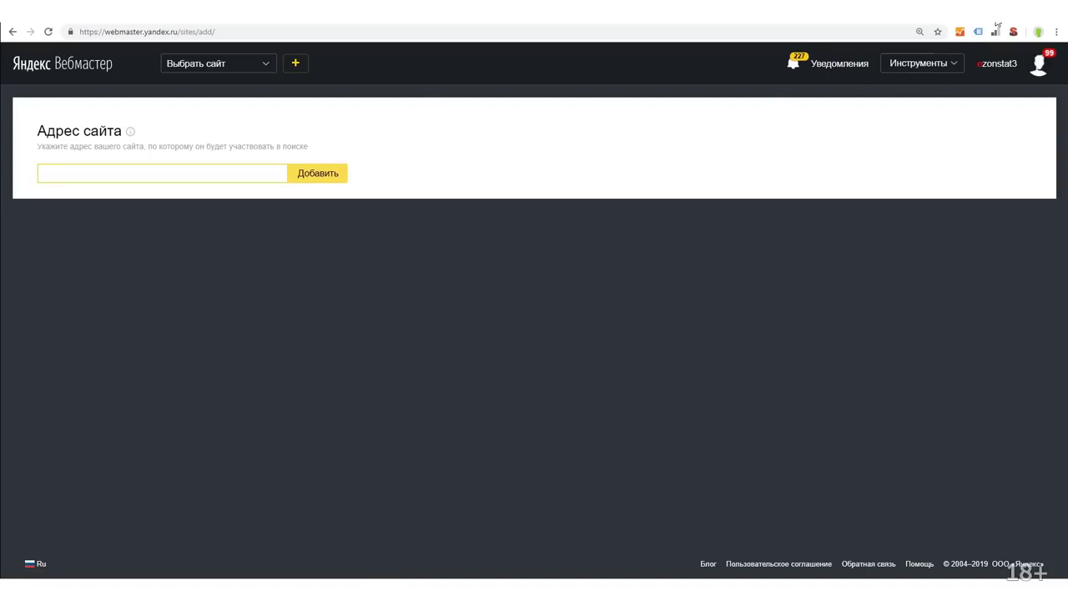
{"action": "left_click", "coordinate": [1014, 31]}
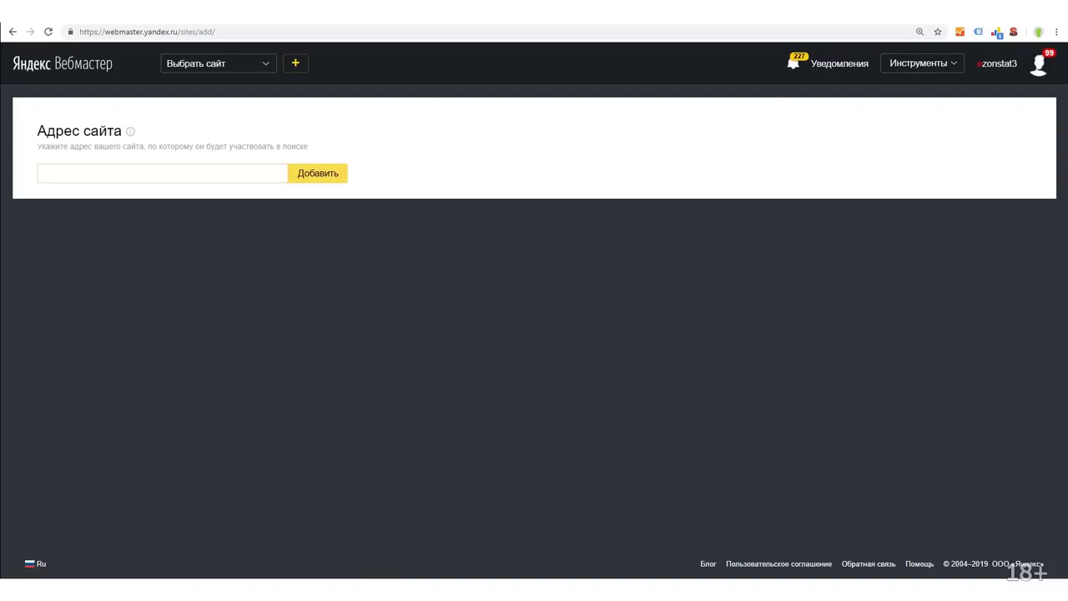
{"action": "left_click", "coordinate": [124, 173]}
{"action": "type", "text": "https://malefictum.wordpress.com/"}
{"action": "left_click", "coordinate": [316, 173]}
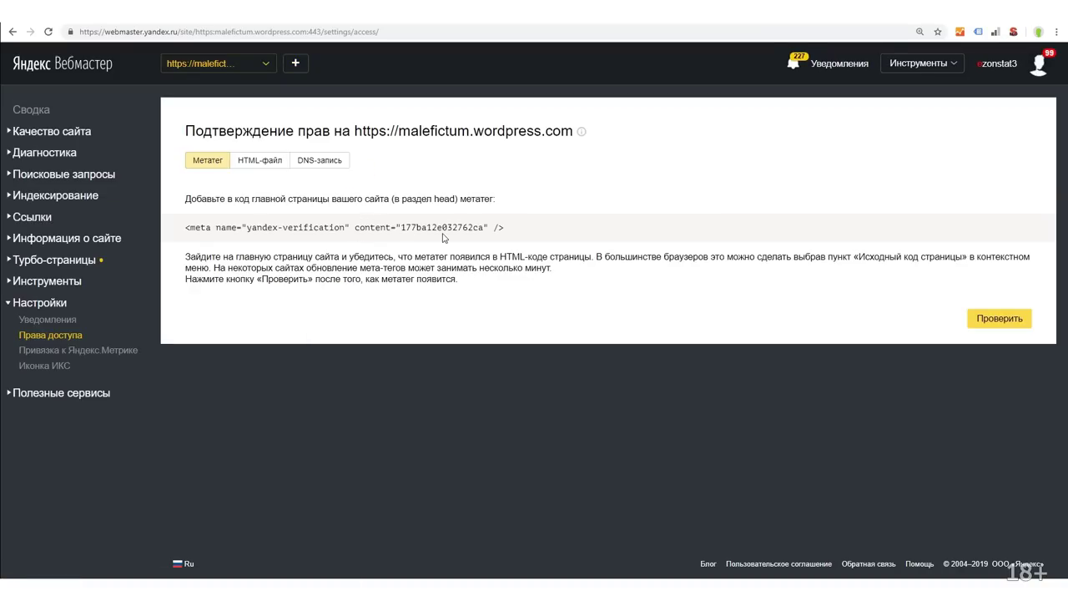
Look through the HTML file and DNS record methods for confirming rights to the site
{"action": "left_click", "coordinate": [264, 168]}
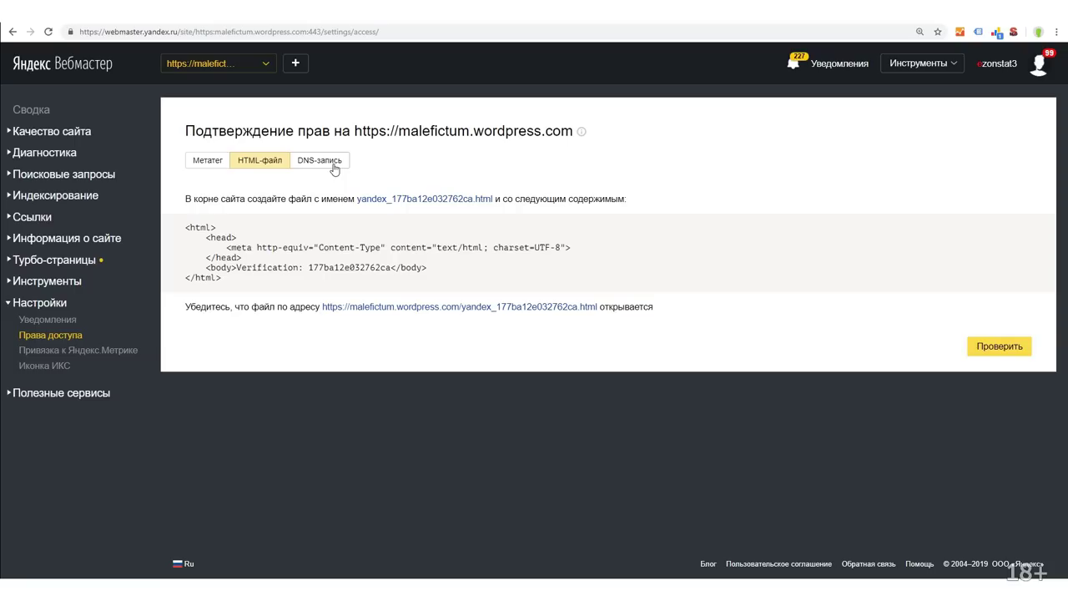
{"action": "left_click_drag", "start_coordinate": [241, 284], "coordinate": [200, 227]}
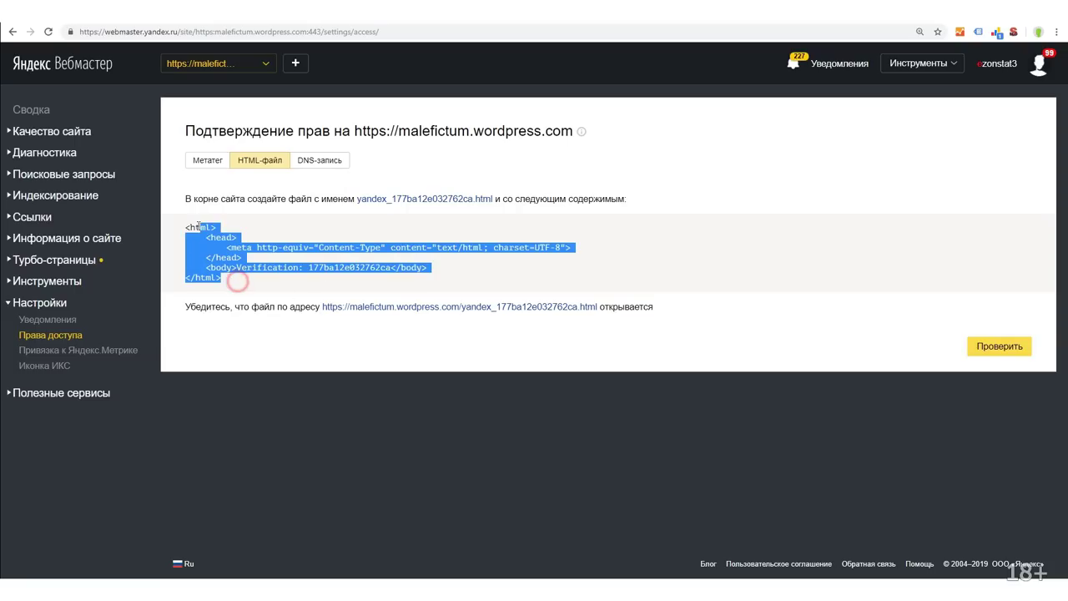
{"action": "left_click", "coordinate": [340, 166]}
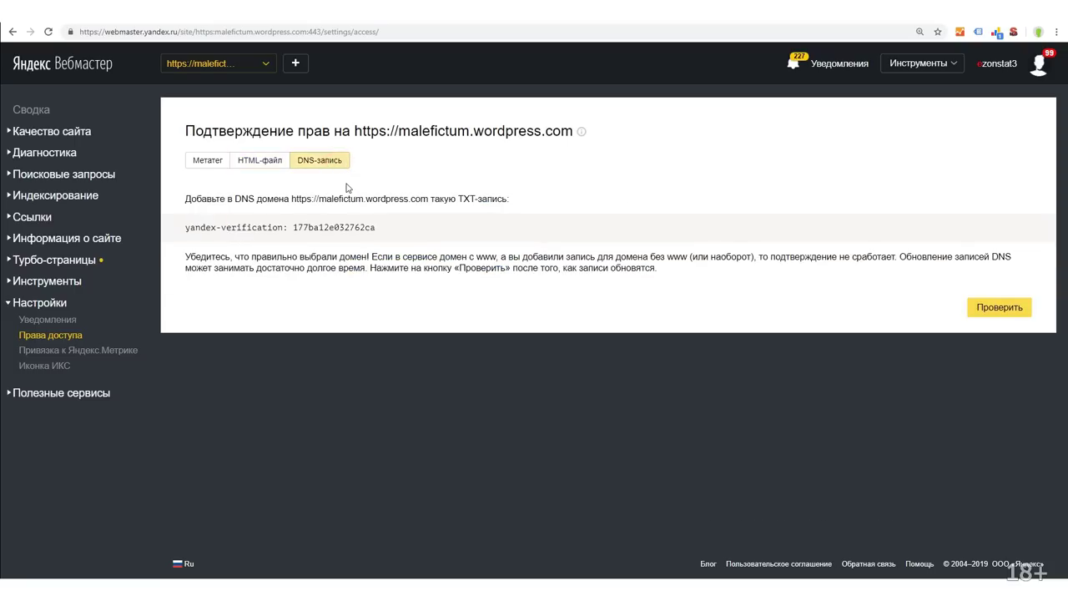
Return to the meta tag confirmation method and copy the full yandex-verification meta tag
{"action": "left_click", "coordinate": [208, 167]}
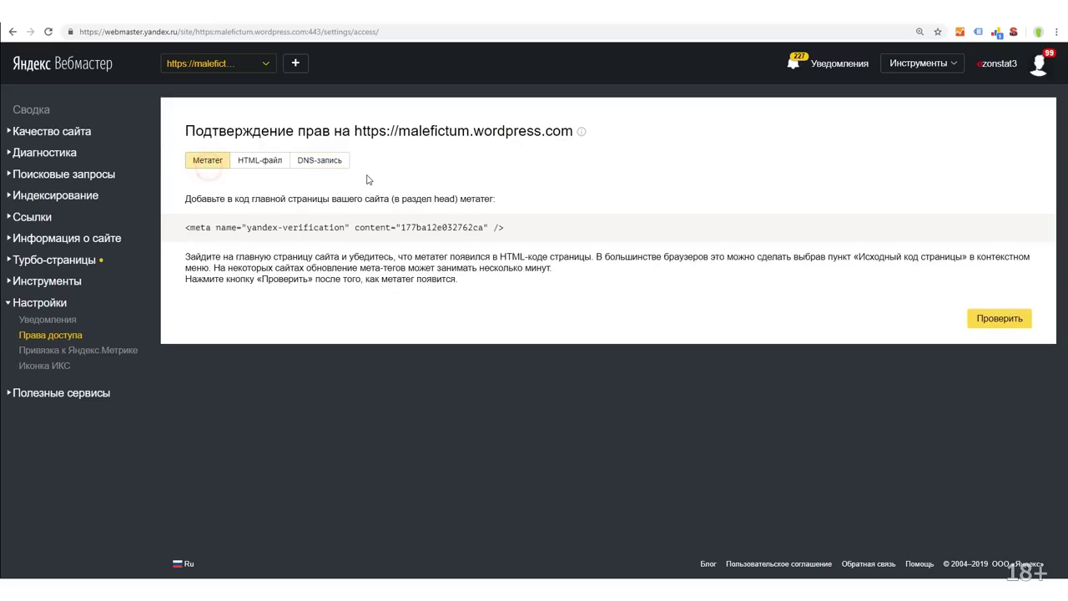
{"action": "left_click_drag", "start_coordinate": [515, 226], "coordinate": [185, 227]}
{"action": "key", "text": "ctrl+c"}
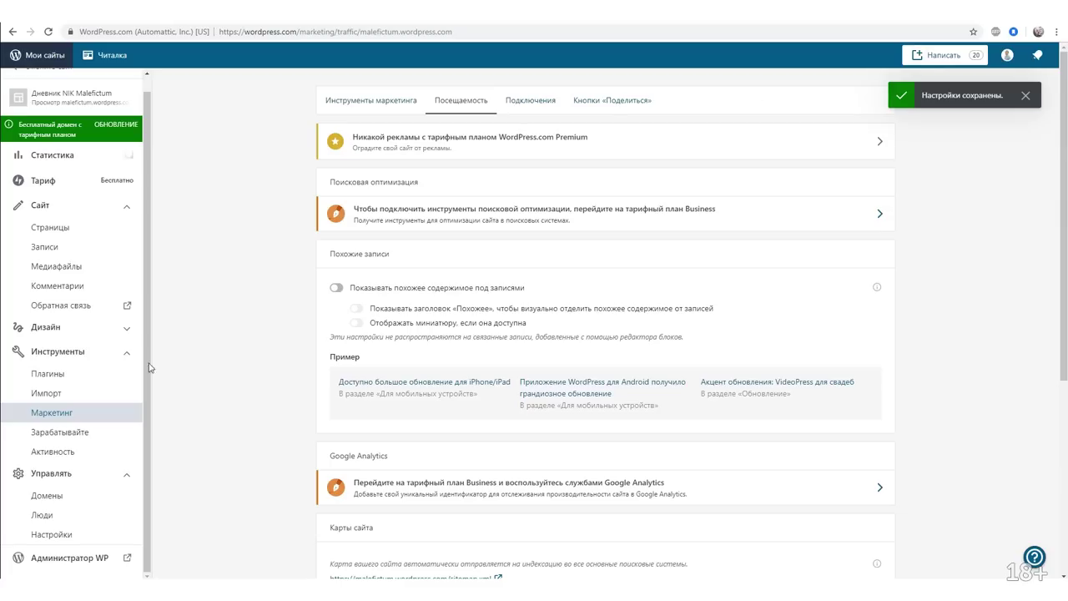
Switch to the WordPress.com marketing settings, paste the copied verification meta tag into the Yandex field and save the settings
{"action": "scroll", "coordinate": [193, 366], "scroll_direction": "down", "scroll_amount": 4}
{"action": "key", "text": "ctrl+v"}
{"action": "left_click", "coordinate": [860, 322]}
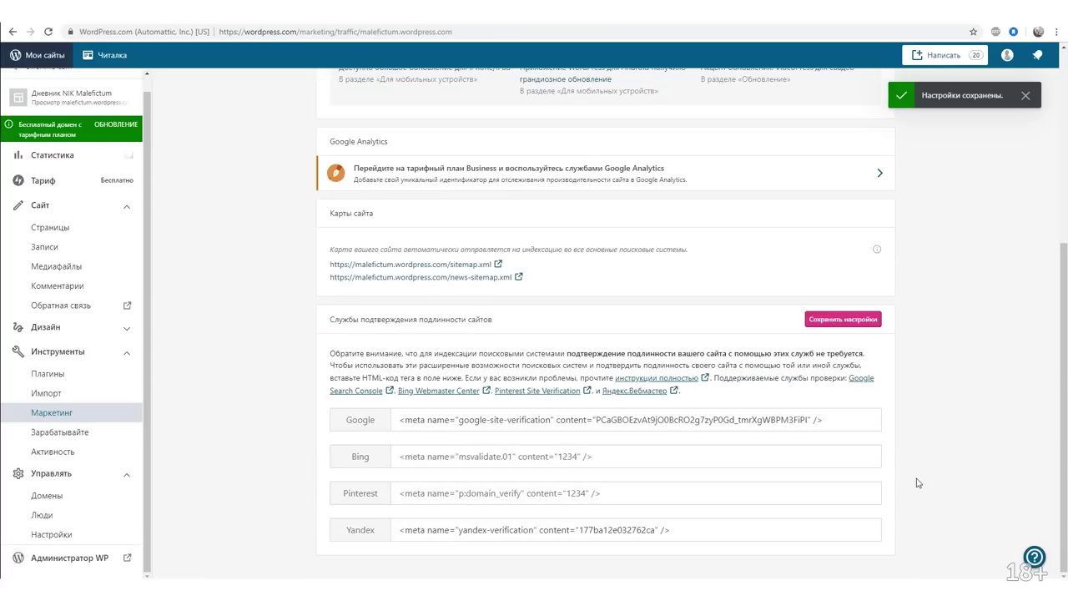
Return to Yandex Webmaster and run the meta tag ownership check, repeating it until the rights are confirmed
{"action": "key", "text": "alt+Tab"}
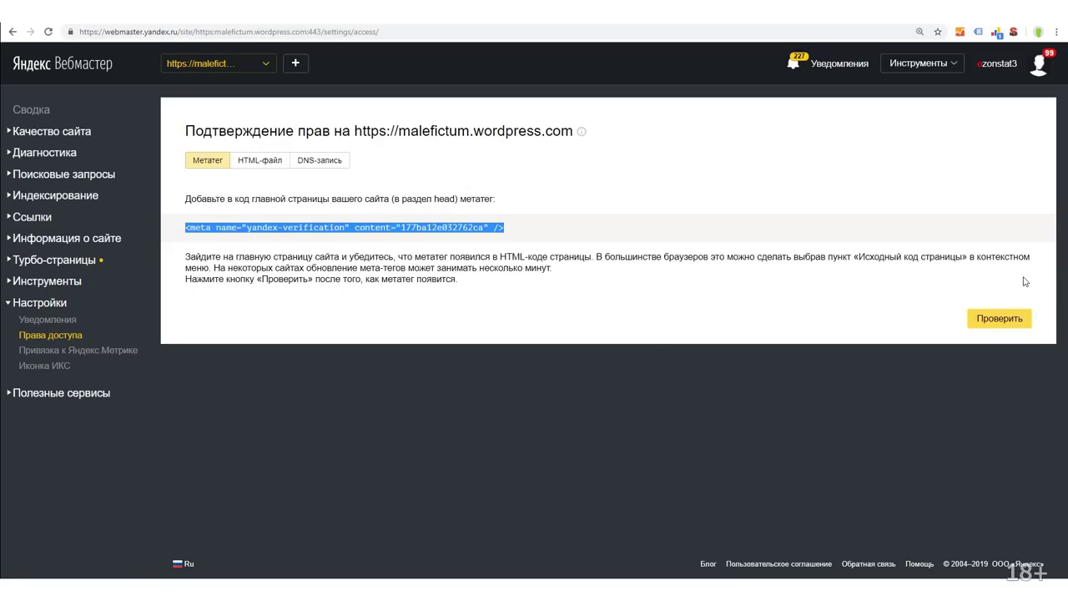
{"action": "left_click", "coordinate": [1013, 318]}
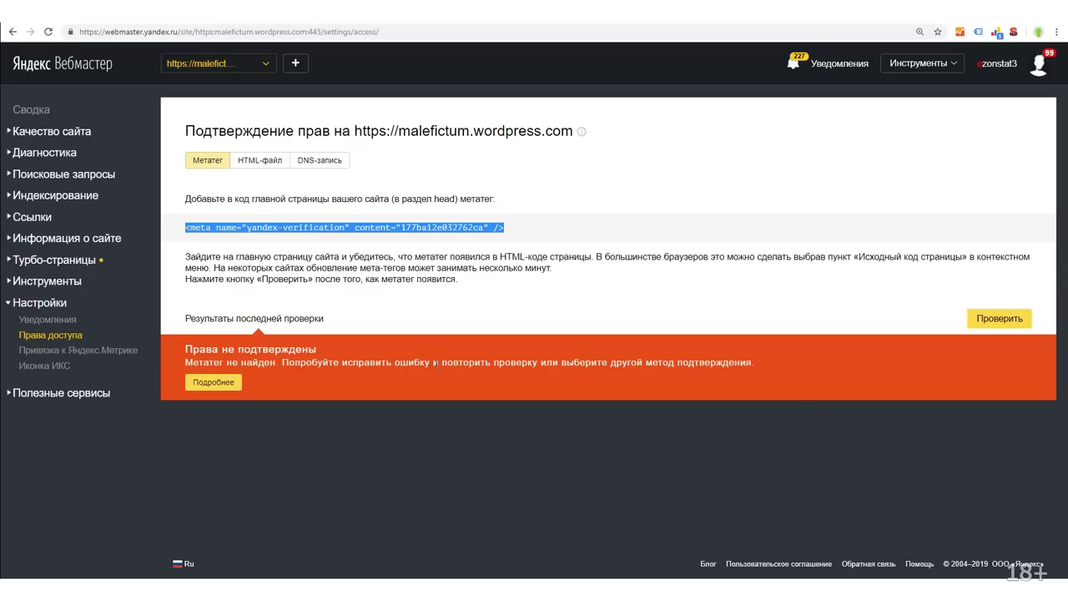
{"action": "left_click", "coordinate": [1000, 318]}
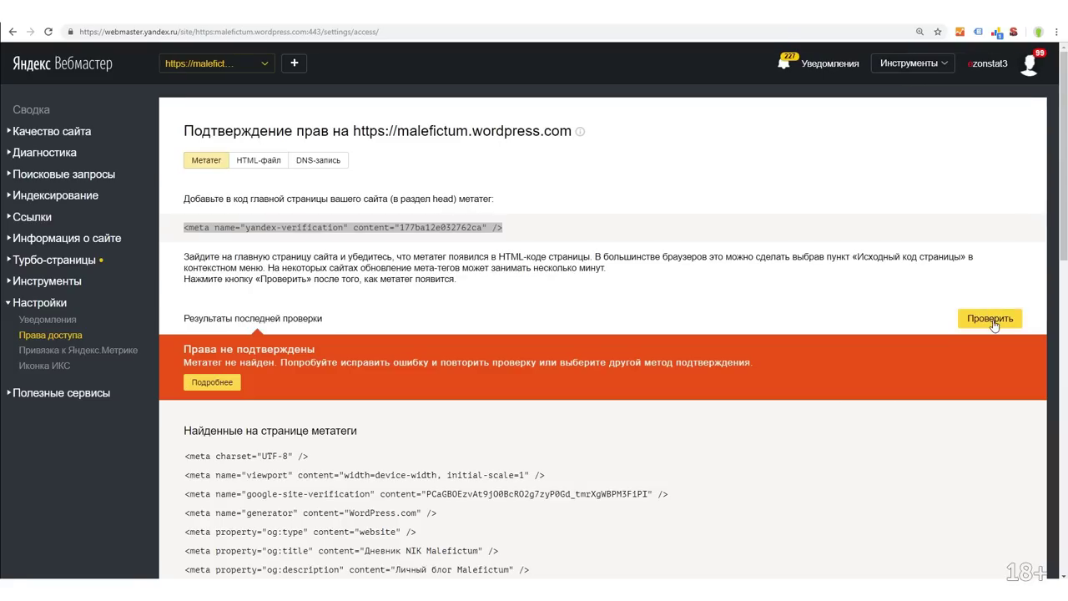
{"action": "left_click", "coordinate": [993, 322]}
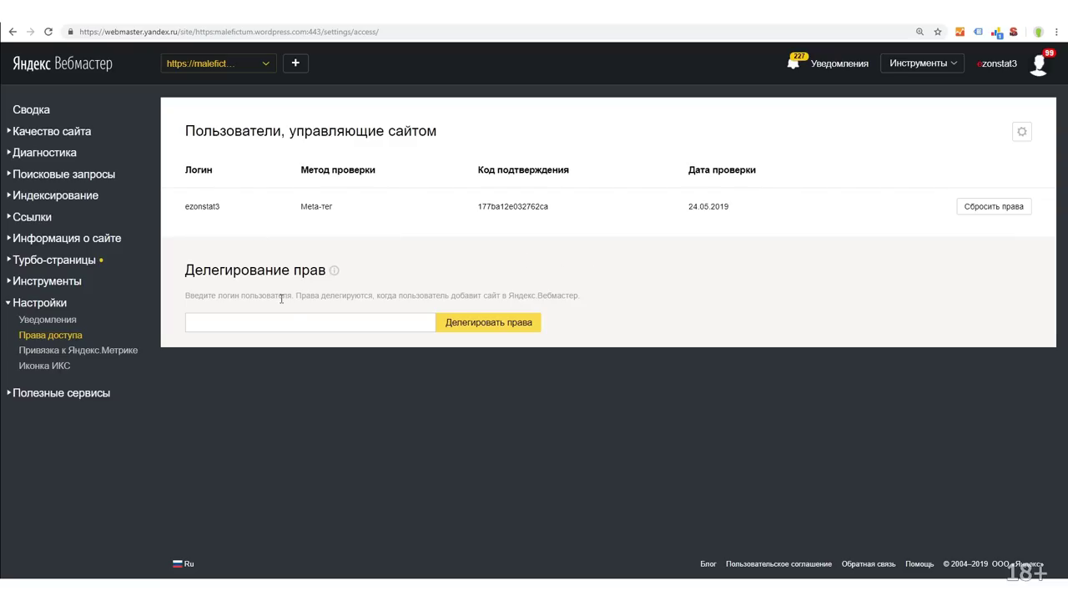
Open the site's summary page and look over its problems, search clicks and recent links sections
{"action": "left_click", "coordinate": [31, 111]}
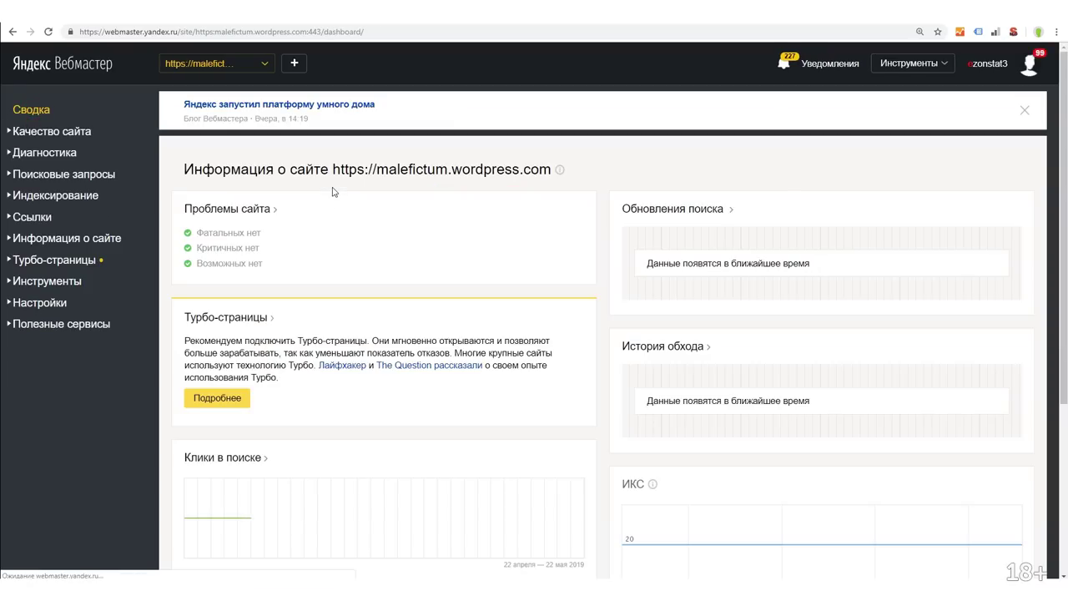
{"action": "scroll", "coordinate": [523, 320], "scroll_direction": "down", "scroll_amount": 3}
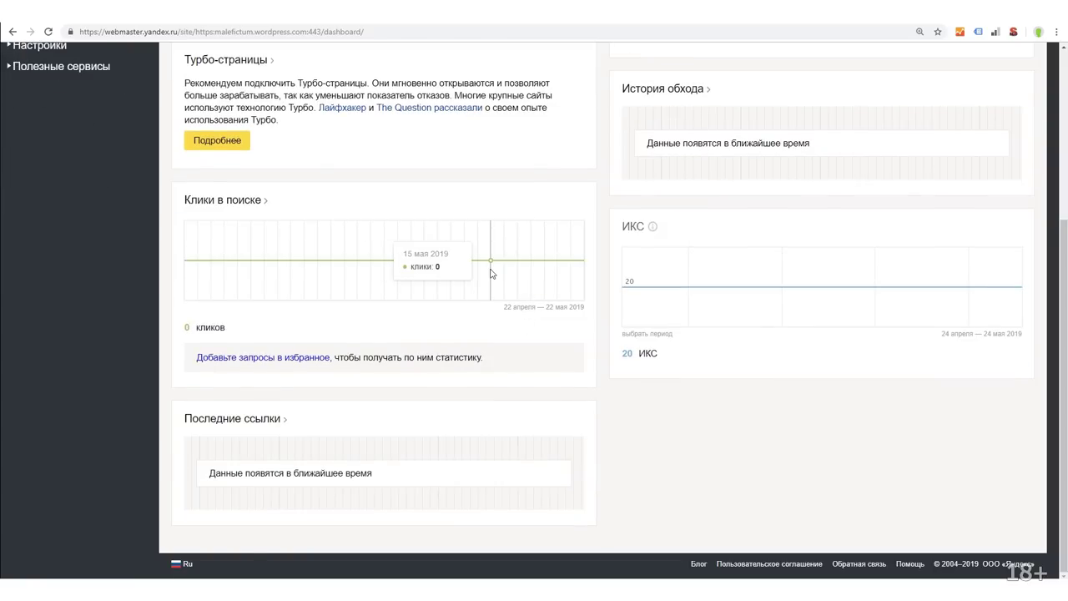
{"action": "scroll", "coordinate": [236, 203], "scroll_direction": "up", "scroll_amount": 3}
Open the search query statistics and examine the impressions and clicks chart and the query groups
{"action": "left_click", "coordinate": [58, 133]}
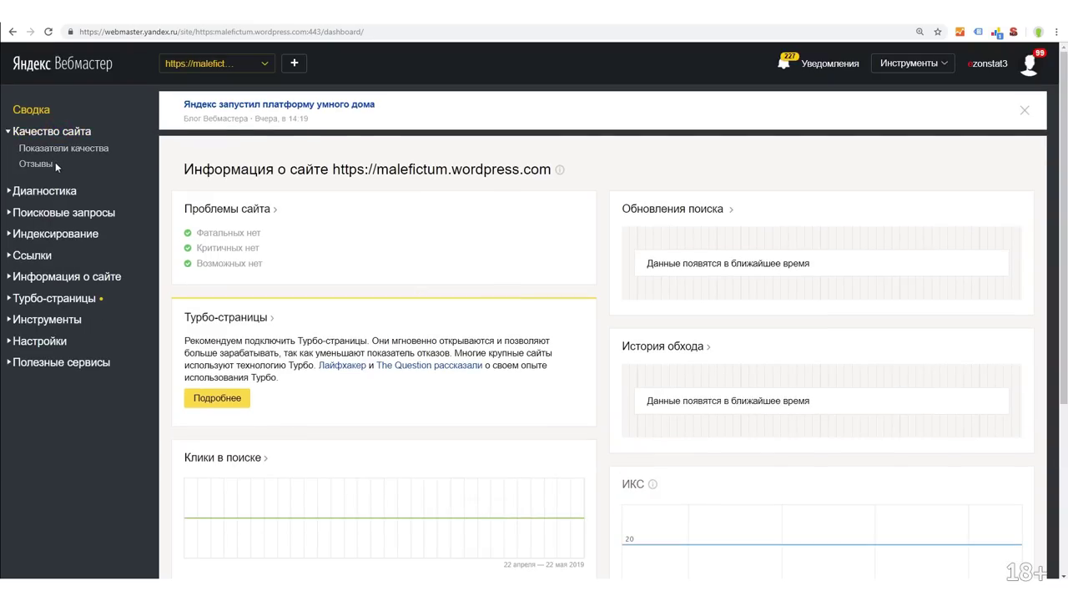
{"action": "left_click", "coordinate": [88, 215]}
{"action": "left_click", "coordinate": [83, 231]}
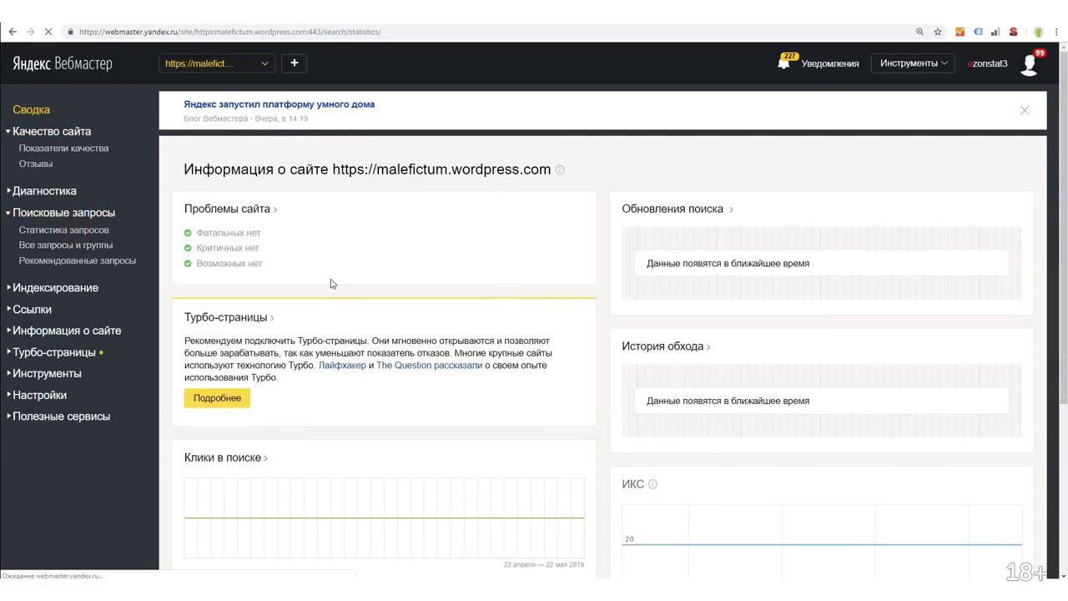
{"action": "scroll", "coordinate": [584, 417], "scroll_direction": "down", "scroll_amount": 2}
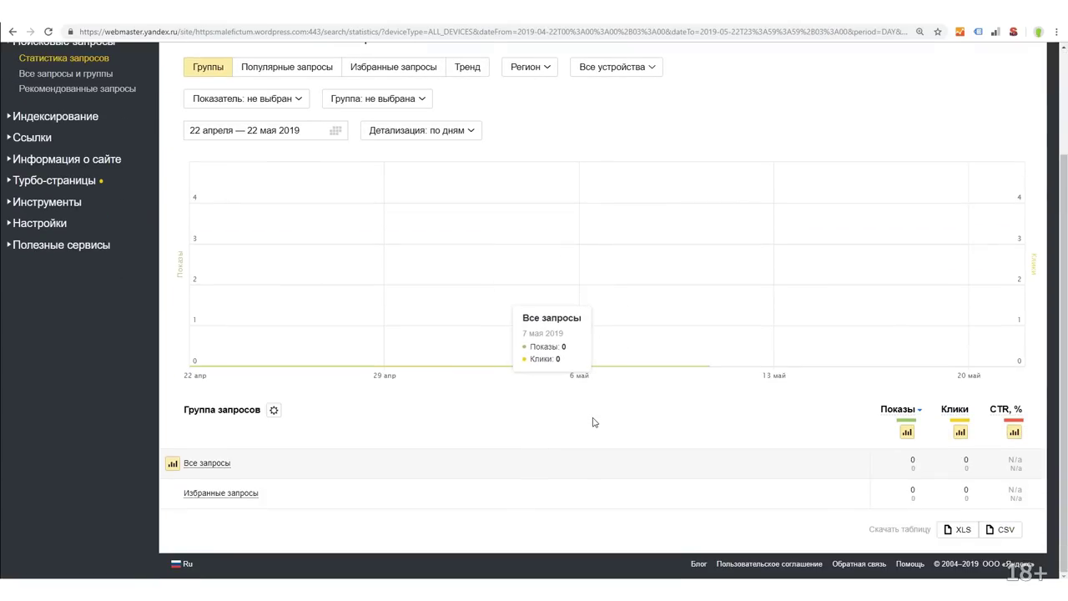
{"action": "scroll", "coordinate": [592, 422], "scroll_direction": "up", "scroll_amount": 2}
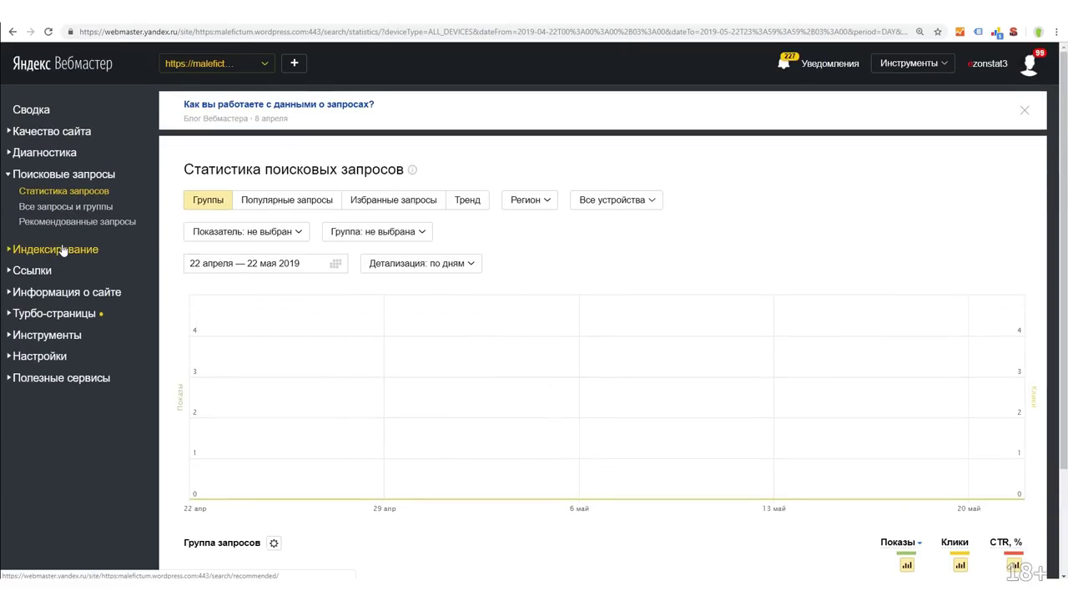